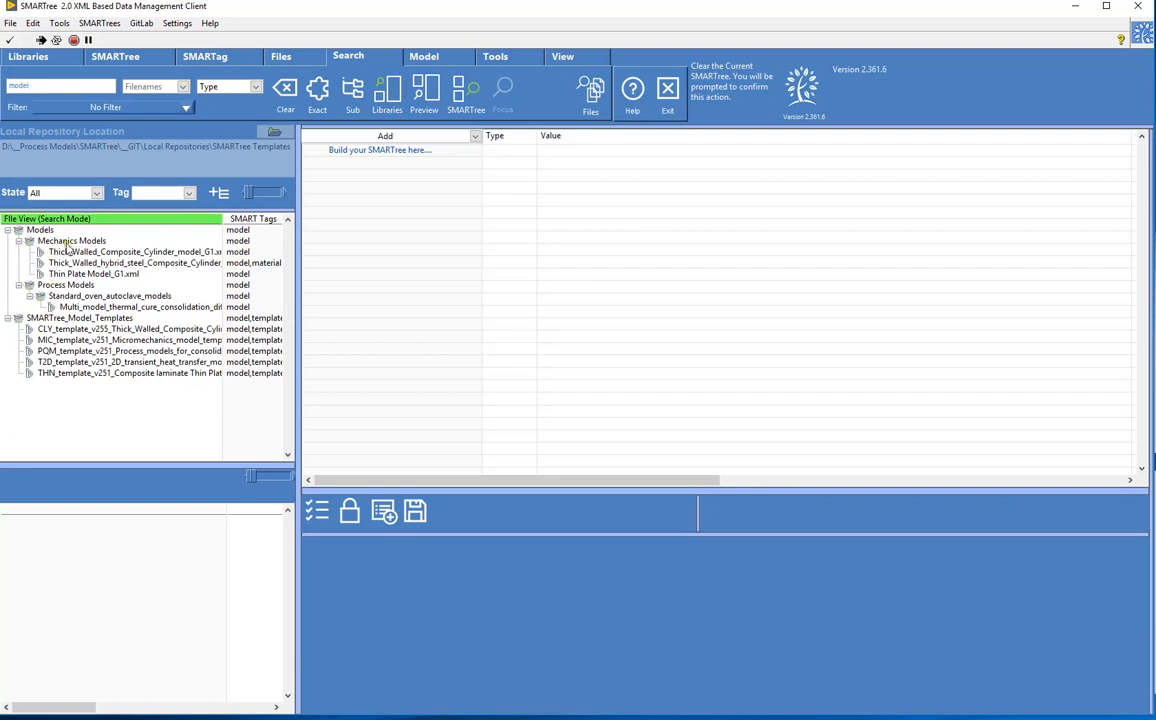
- Search the library file names for "micro" and load Simple_Micromechanics_lamina_CF_epoxy.xml into the SMARTree build area
double_click(27, 86)
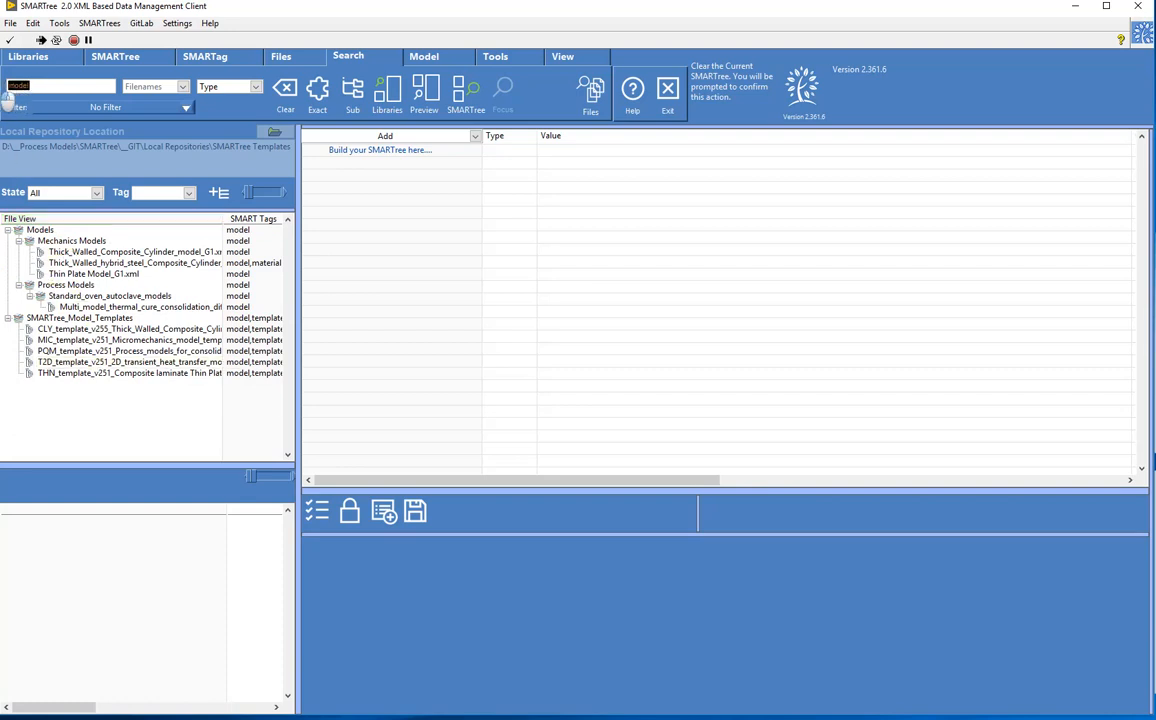
type("m")
type("a")
type("cro")
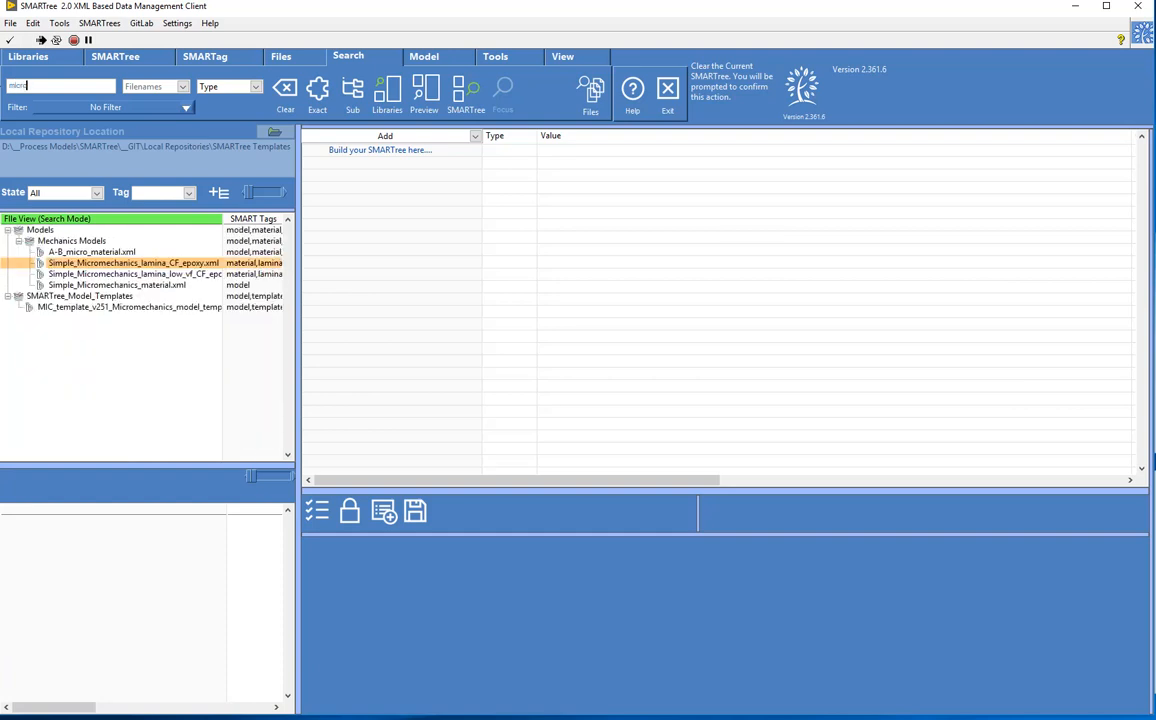
left_click_drag(191, 268, 376, 242)
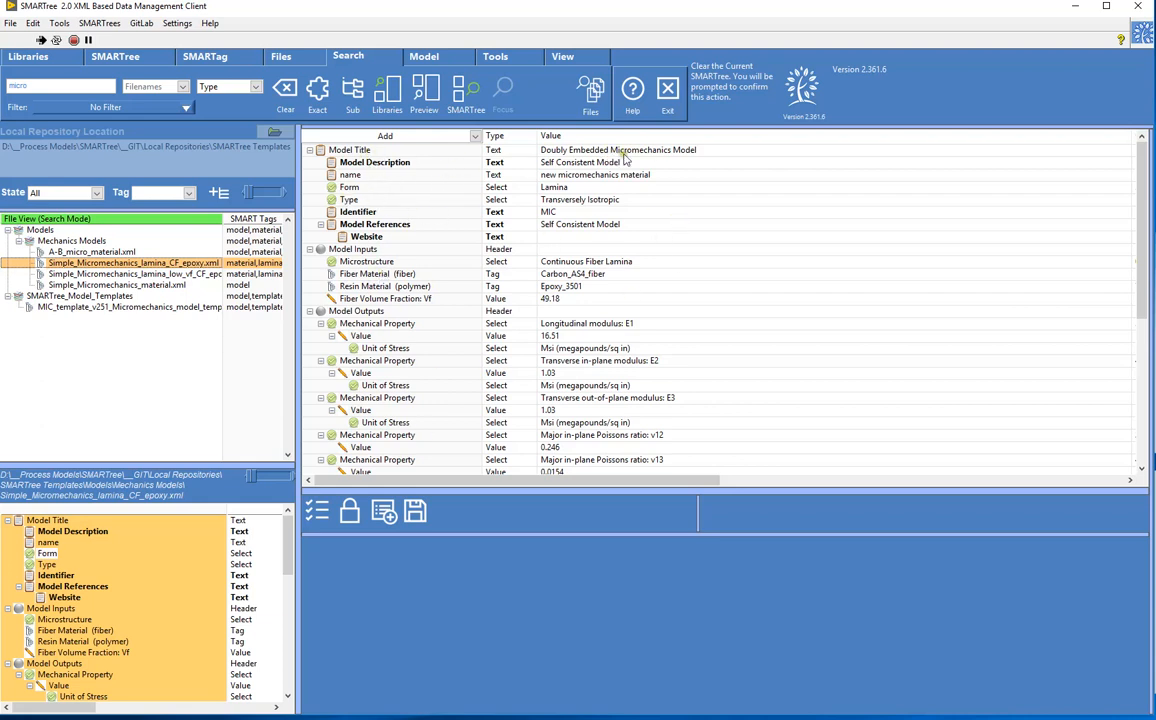
- Examine the model's title section and its microstructure, fiber material and resin material inputs
left_click(336, 150)
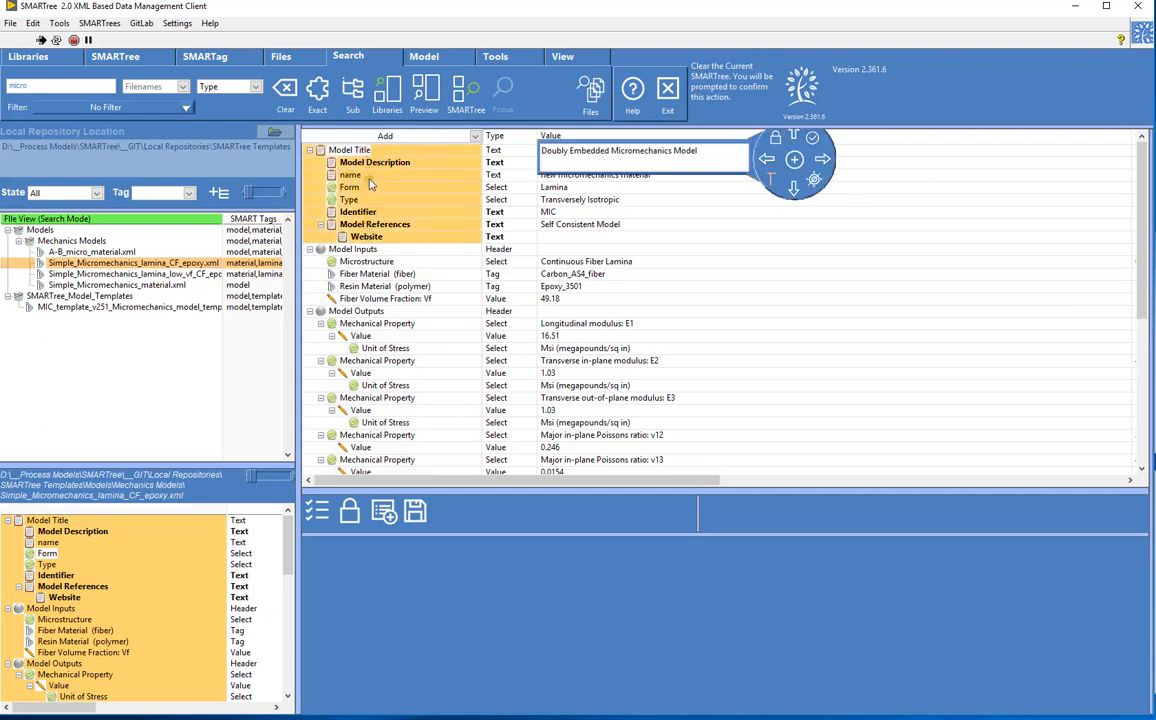
left_click(345, 249)
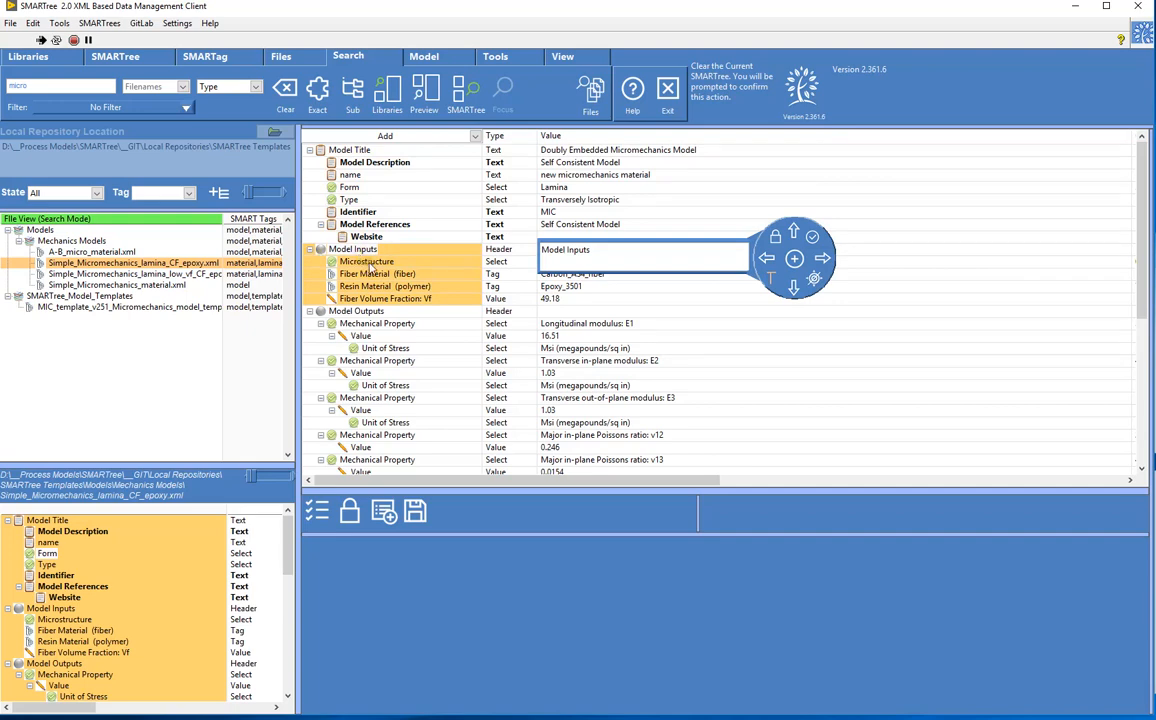
left_click(369, 264)
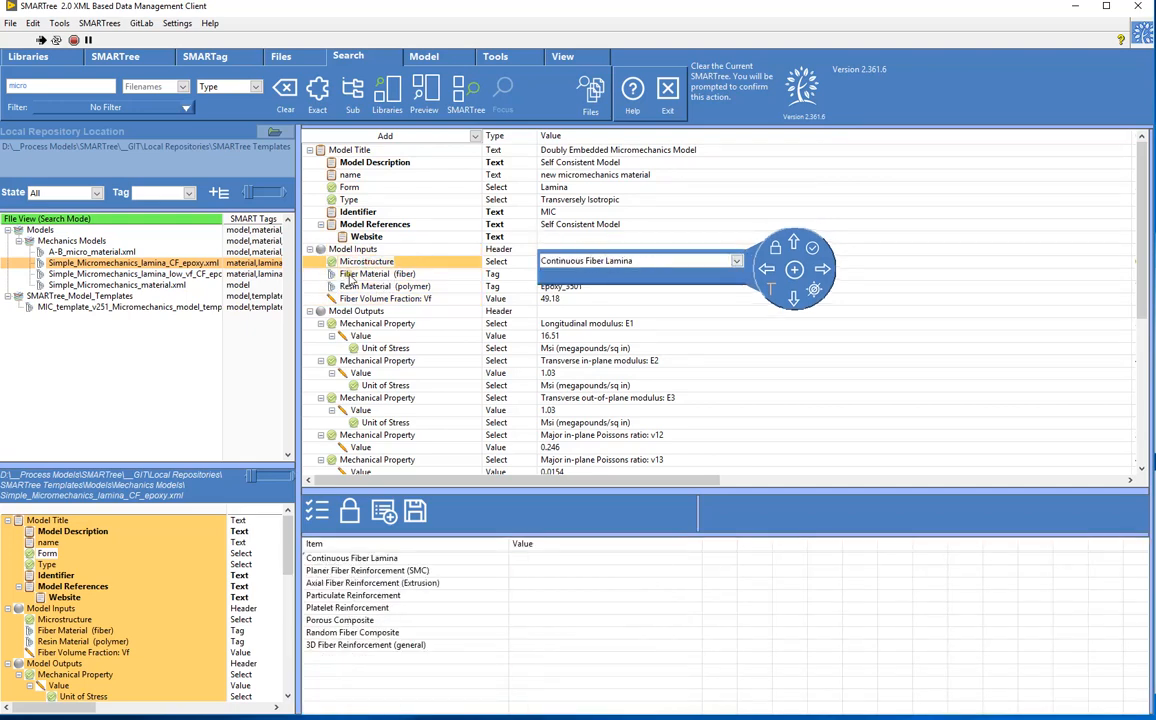
left_click(352, 276)
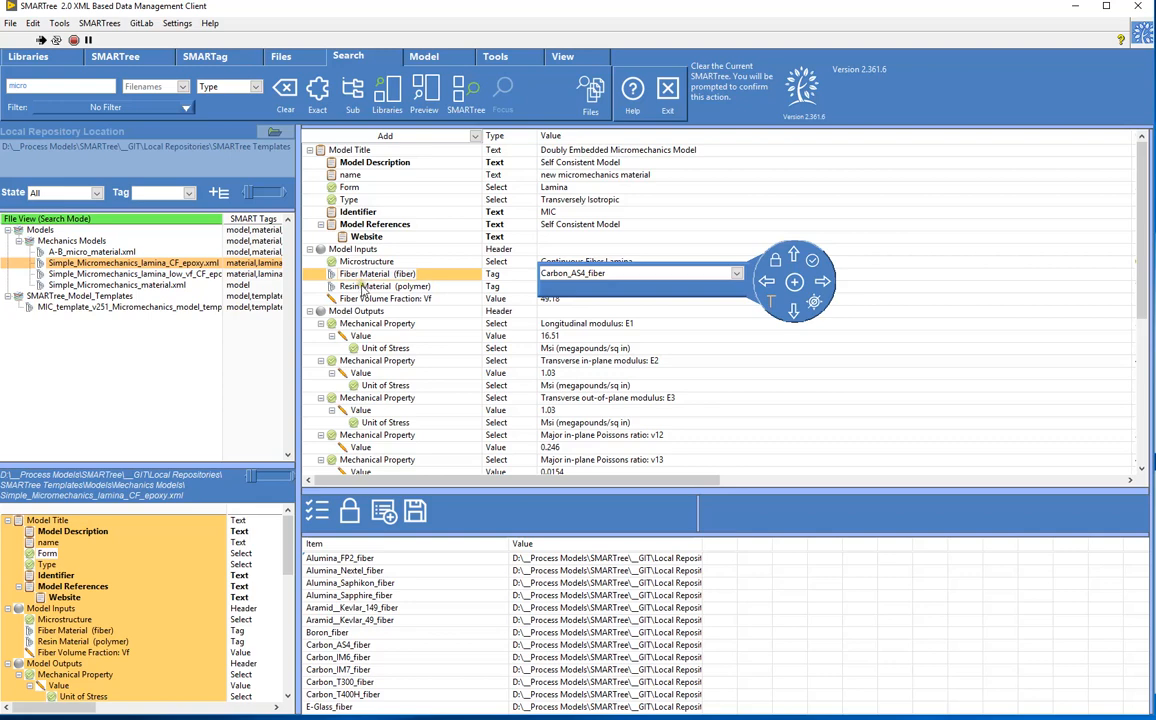
left_click(364, 287)
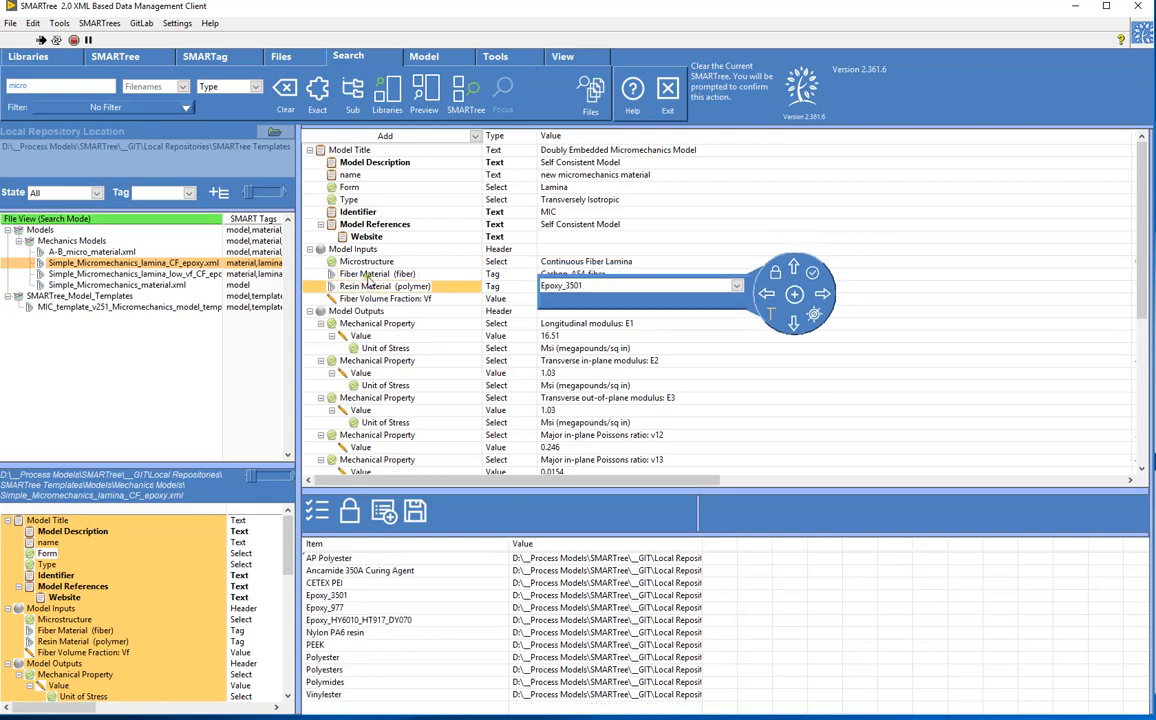
left_click(368, 274)
left_click(366, 262)
left_click(368, 274)
left_click(370, 287)
left_click(400, 274)
left_click(430, 286)
left_click(451, 276)
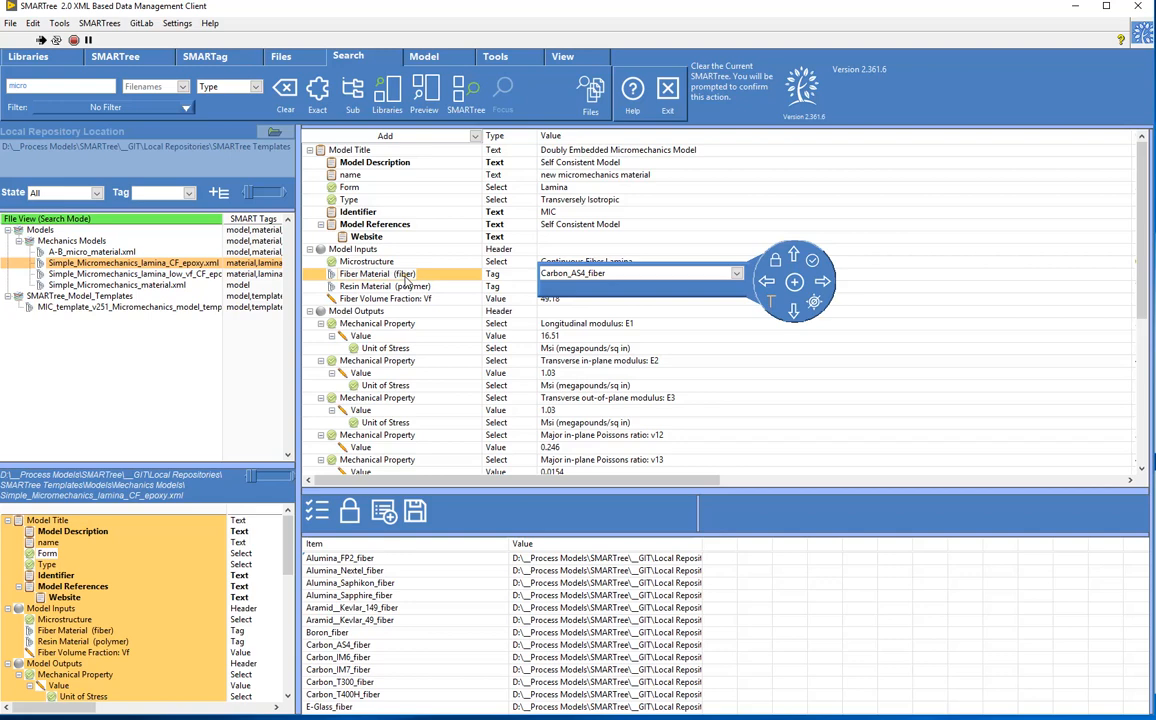
- Review the fiber materials and resin materials available for the model inputs, keeping the assigned ones
left_click(563, 273)
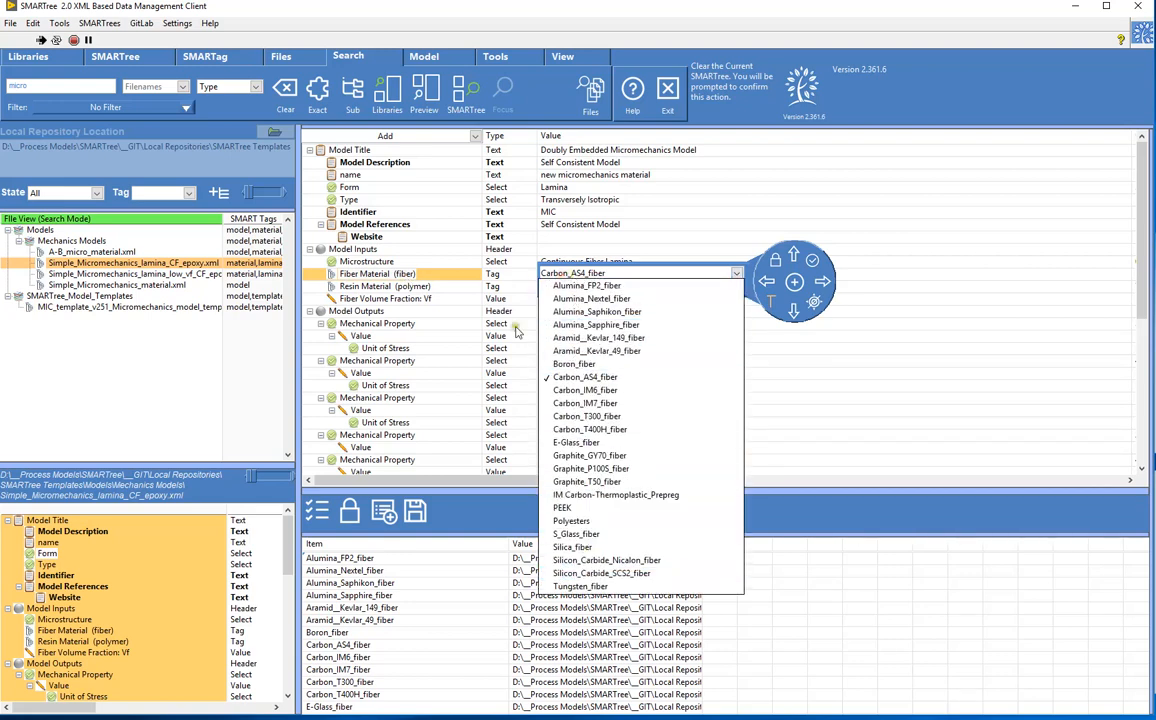
left_click(438, 289)
left_click(430, 287)
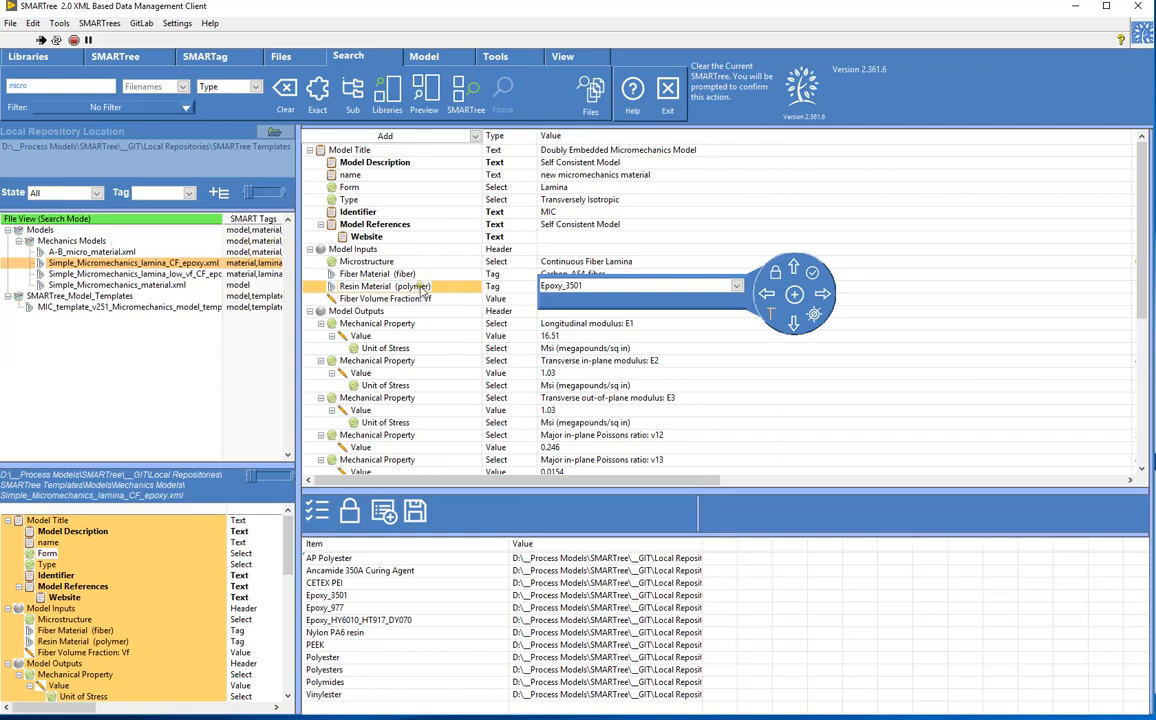
left_click(545, 287)
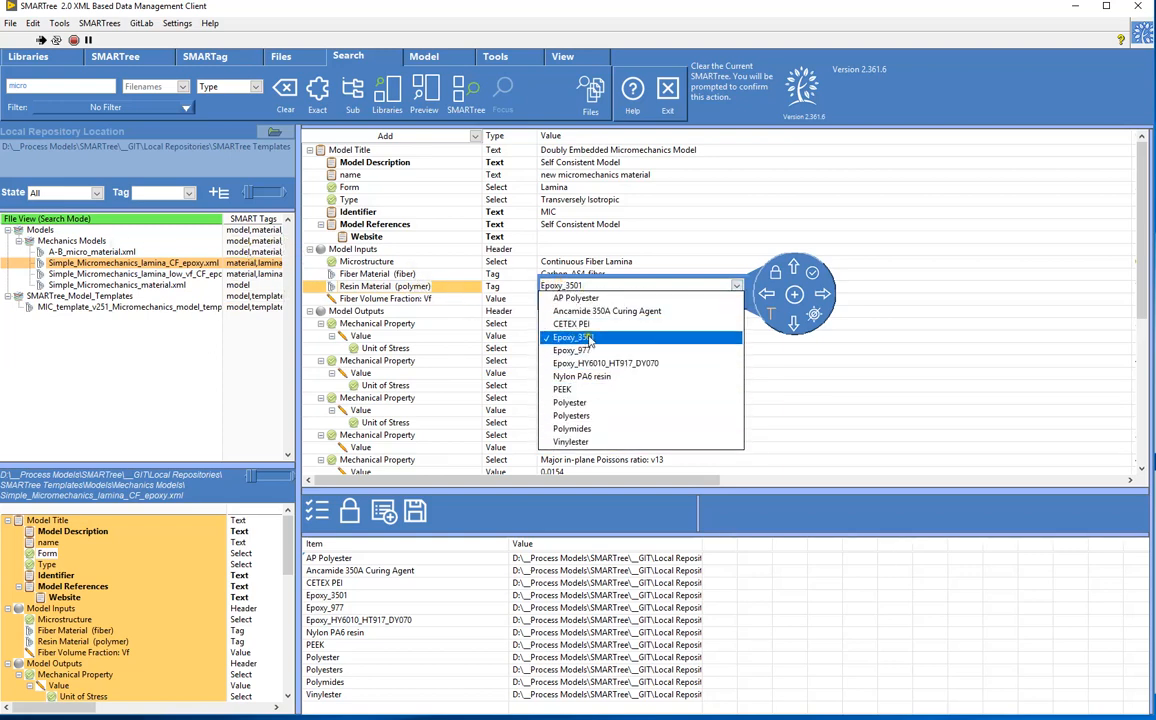
left_click(447, 287)
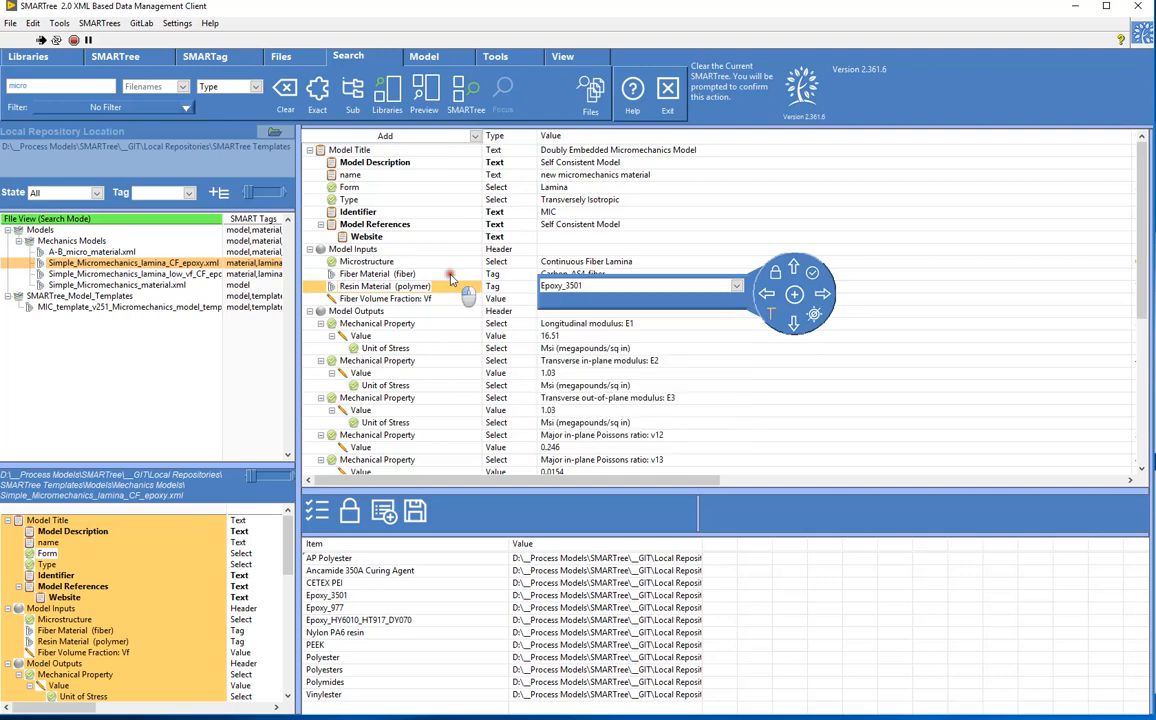
- Inspect the fiber material, resin material and fiber volume fraction inputs in turn
left_click(449, 276)
left_click(446, 287)
left_click(433, 300)
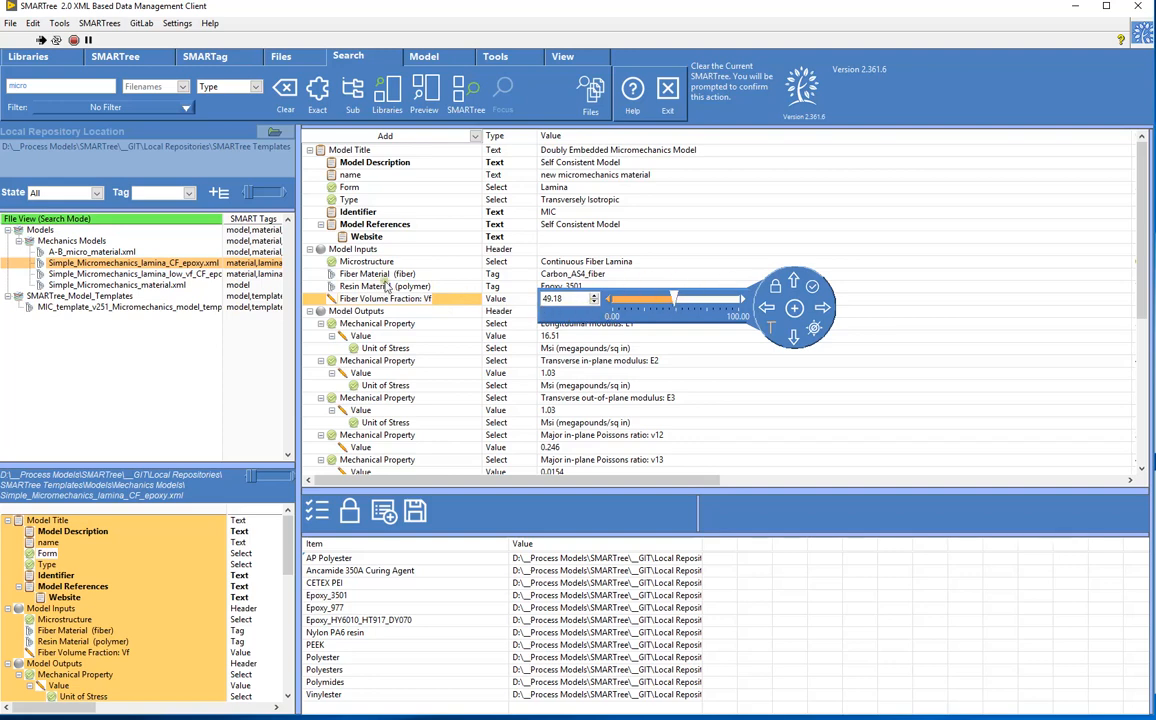
left_click(360, 273)
left_click(360, 286)
left_click(393, 299)
left_click(385, 273)
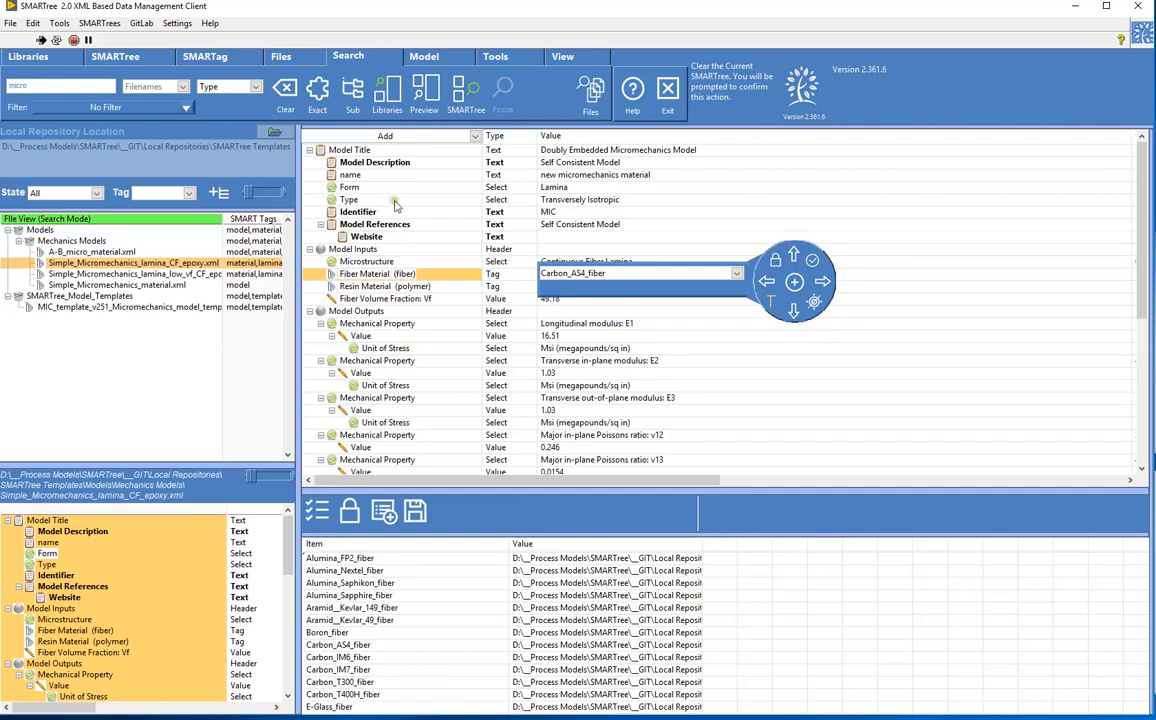
- Run the Doubly Embedded Micromechanics Model on the loaded SMARTree
left_click(420, 57)
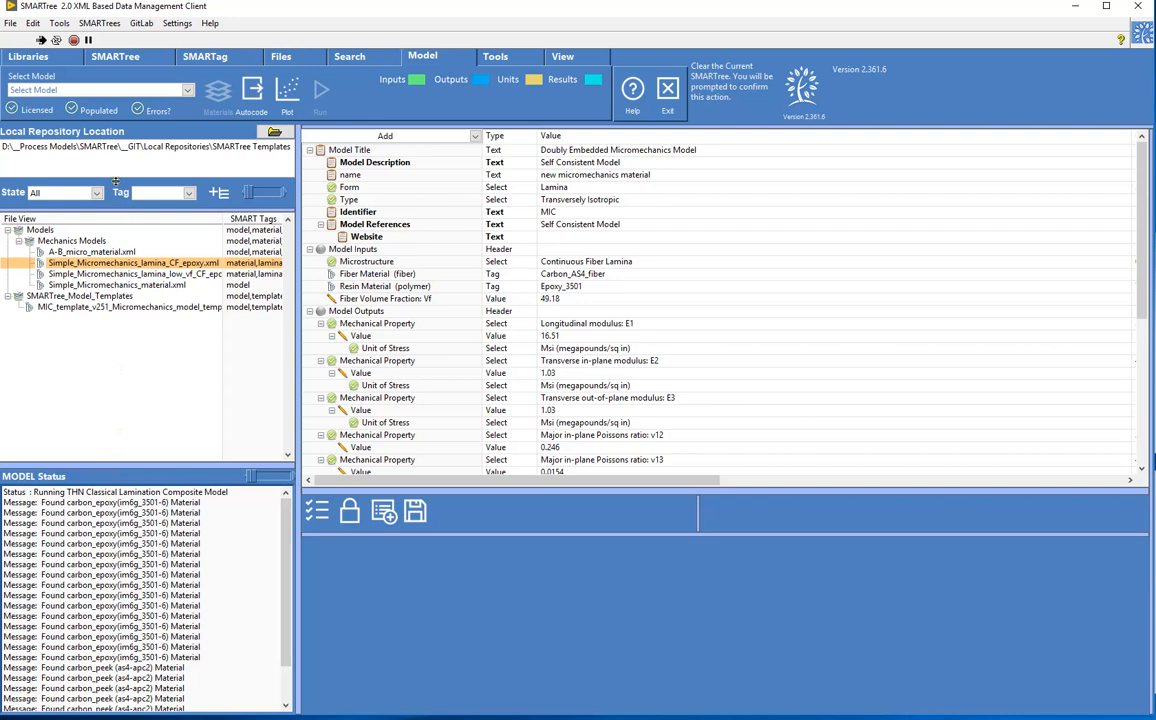
left_click(96, 89)
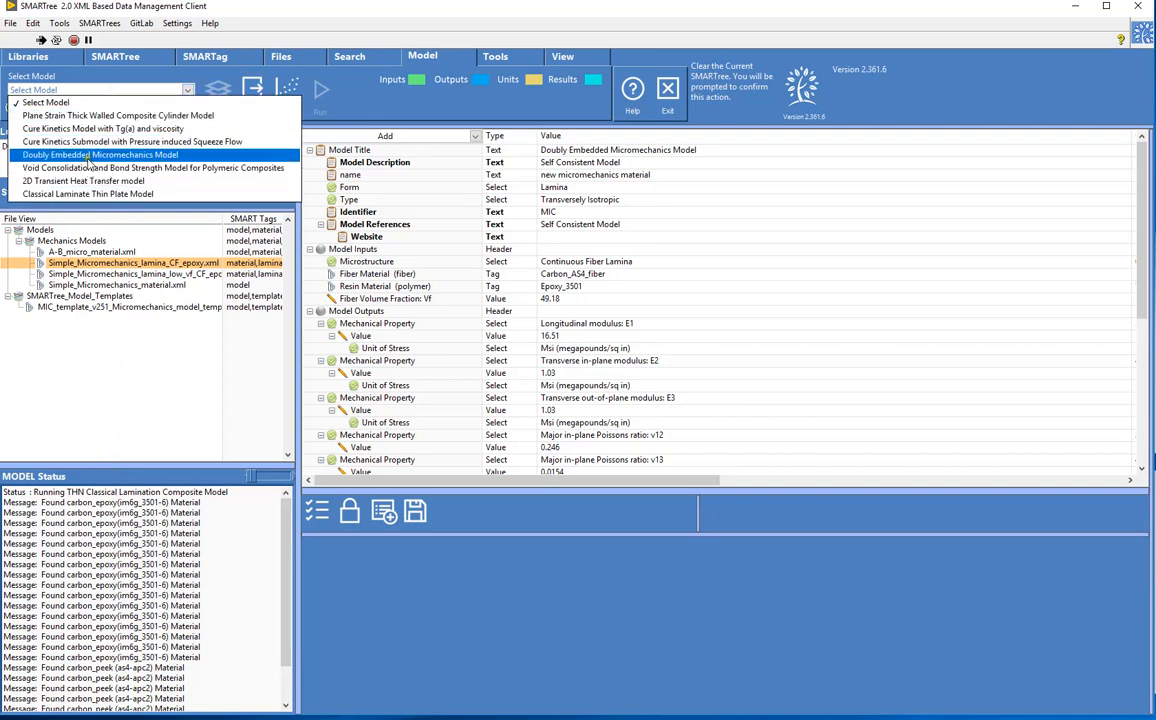
left_click(86, 158)
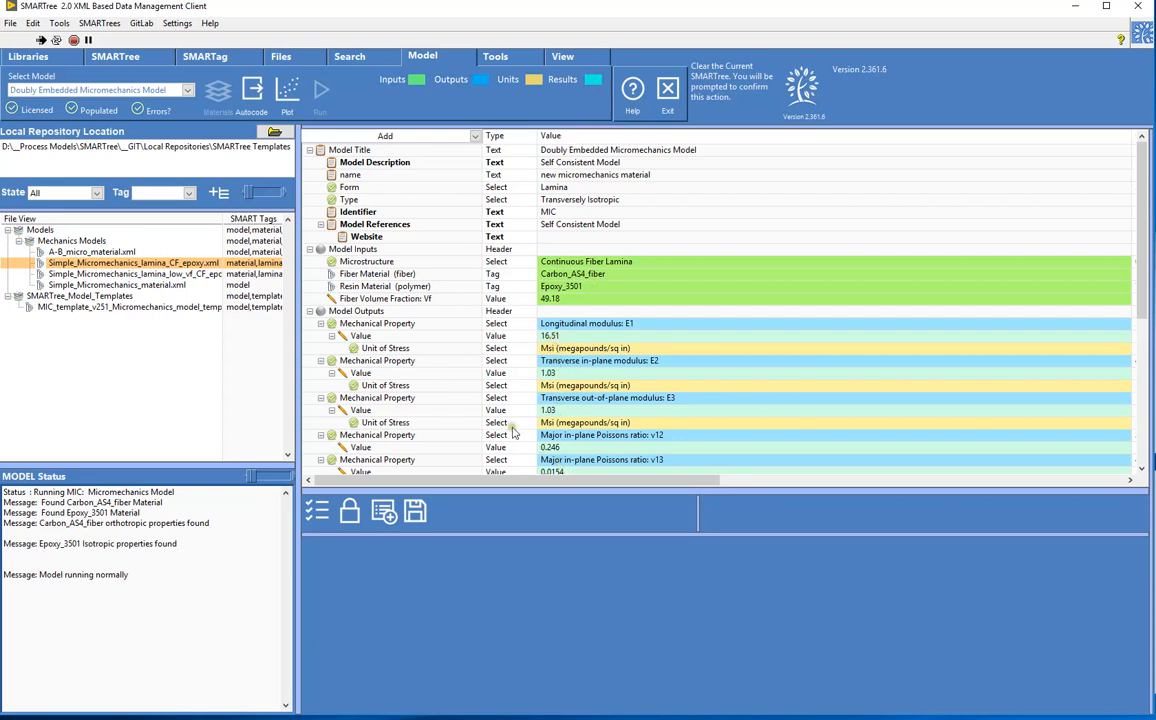
- Raise the fiber volume fraction to 60.11 and enlarge the SMARTree area to show more of the model outputs
left_click(404, 300)
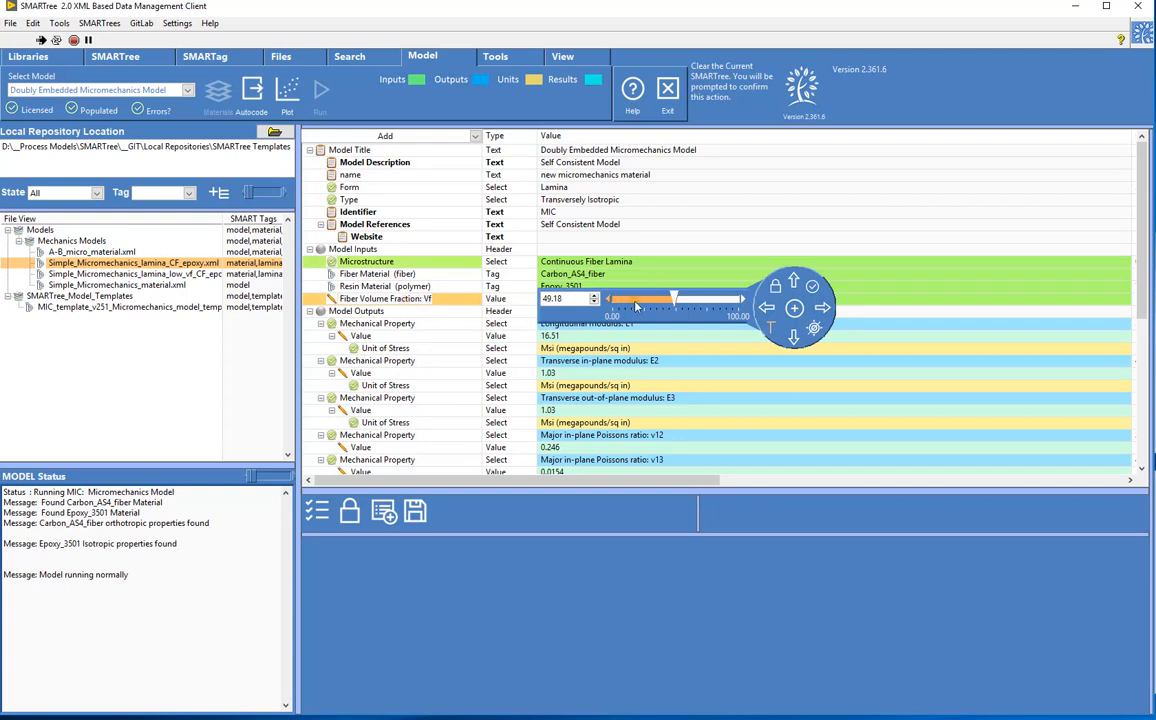
mouse_move(689, 297)
left_mouse_down()
mouse_move(662, 300)
mouse_move(689, 299)
left_mouse_up()
left_click_drag(488, 490, 488, 579)
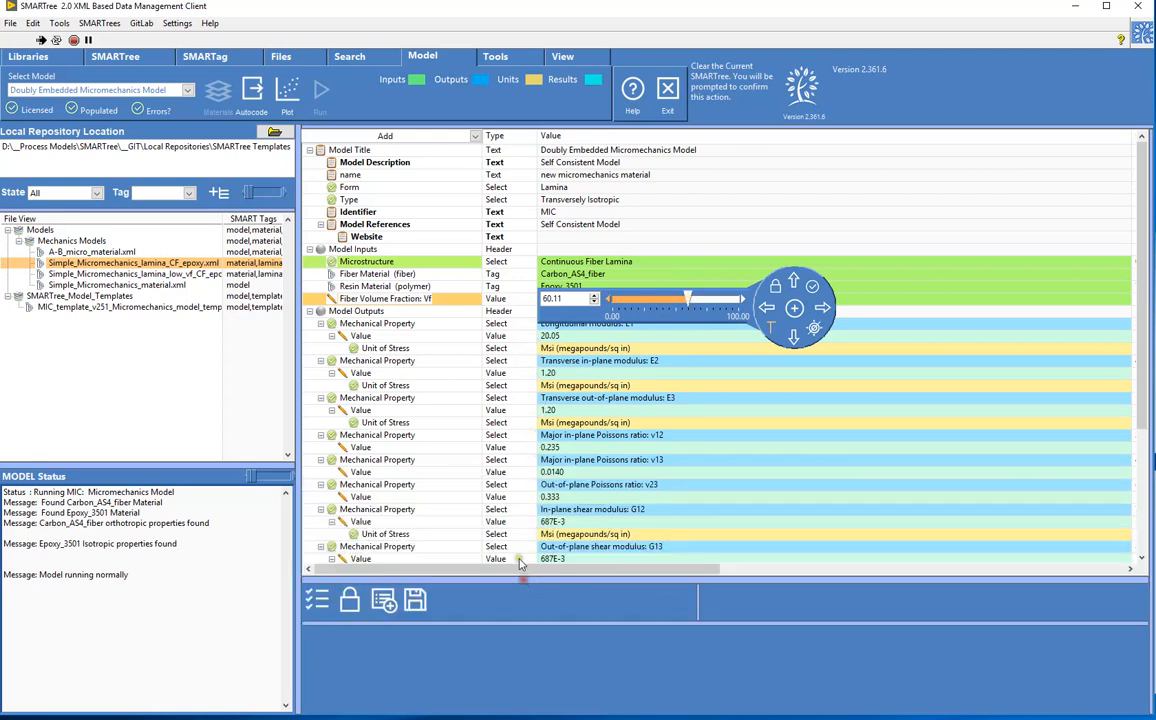
scroll(476, 324, "down", 2)
scroll(476, 324, "up", 2)
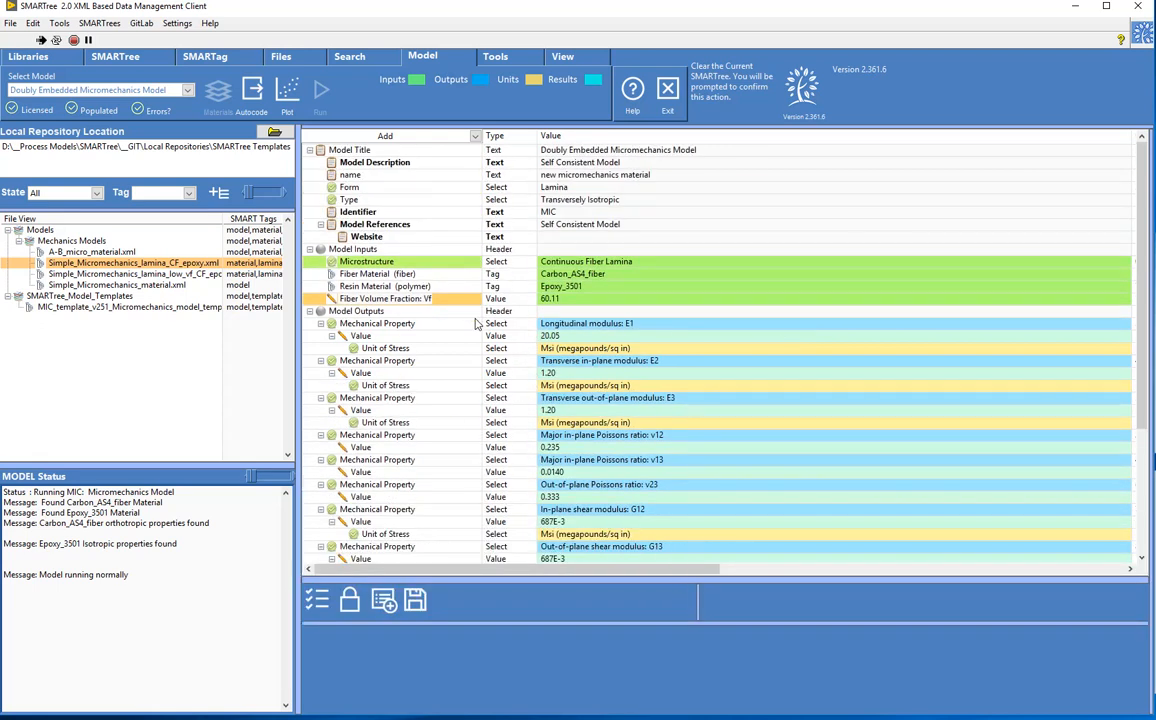
- Try Carbon_IM6_fiber as the fiber material, checking the outputs, and switch back to Carbon_AS4_fiber
left_click(457, 275)
left_click(570, 273)
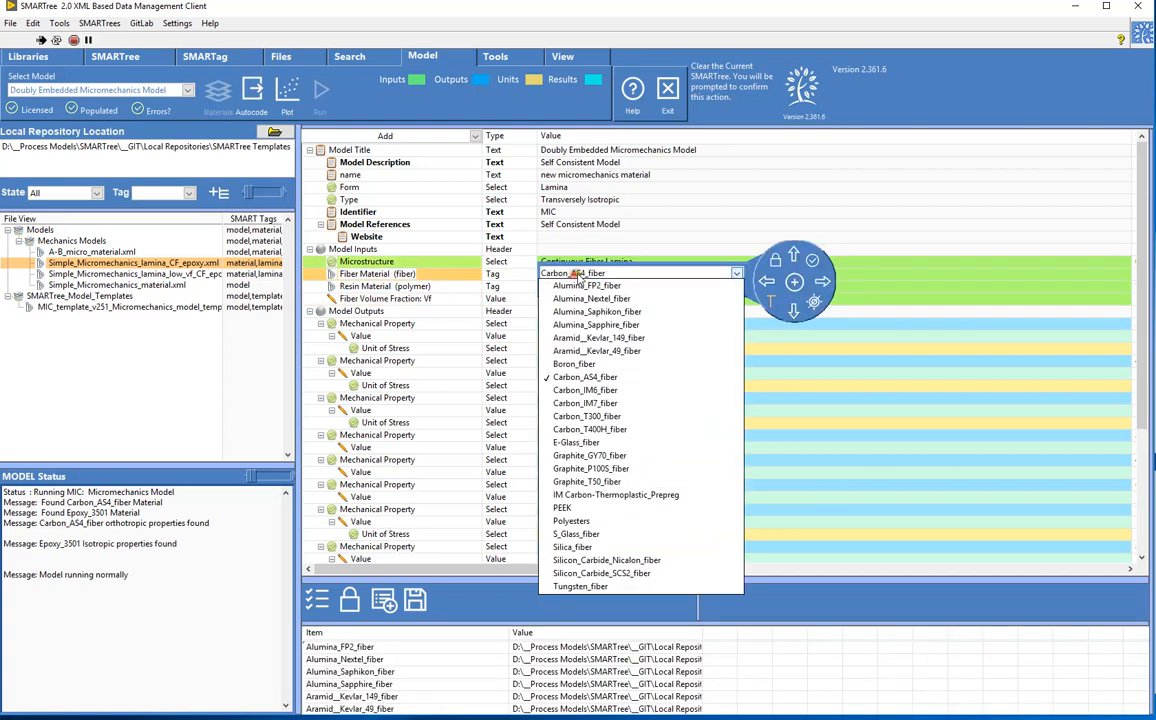
left_click(580, 390)
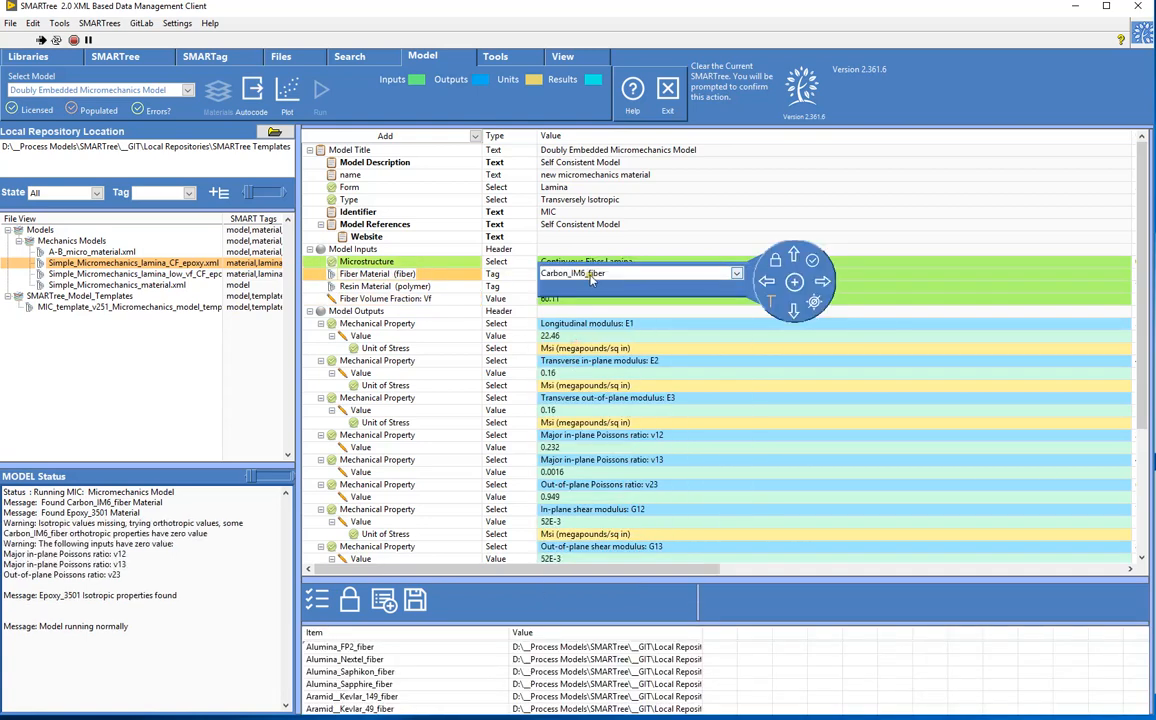
left_click(600, 273)
left_click(583, 377)
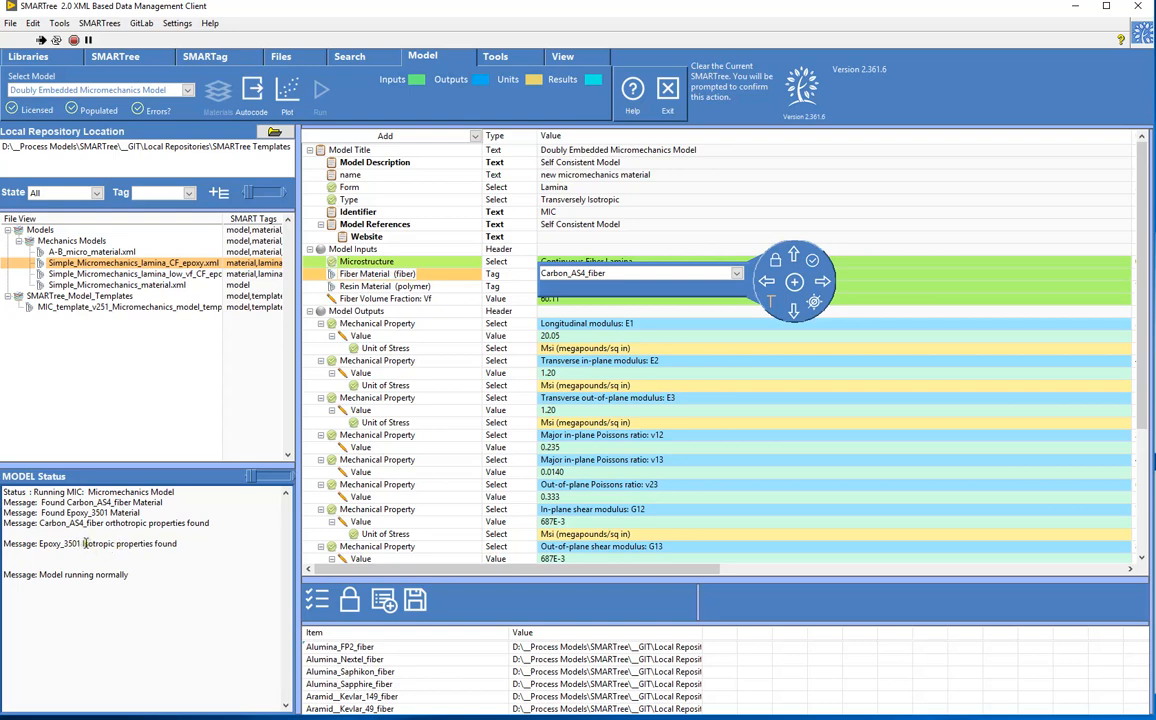
- Check the resin material input and the fiber material input against the model status messages
left_click(418, 286)
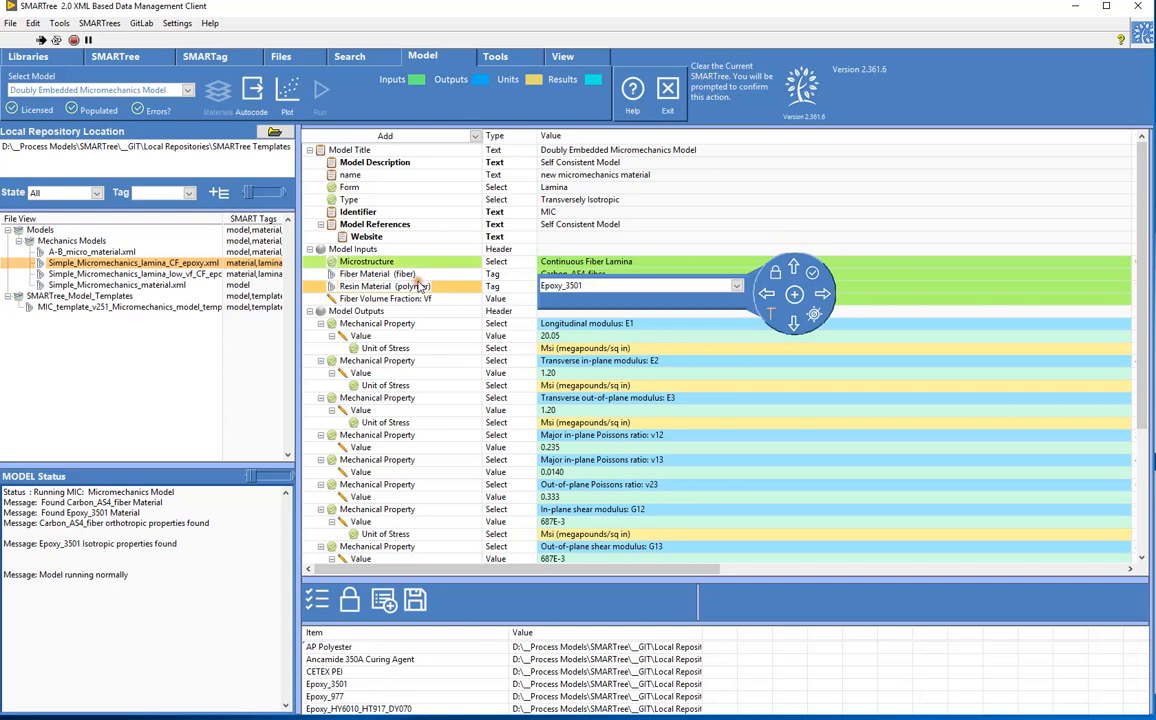
left_click(395, 273)
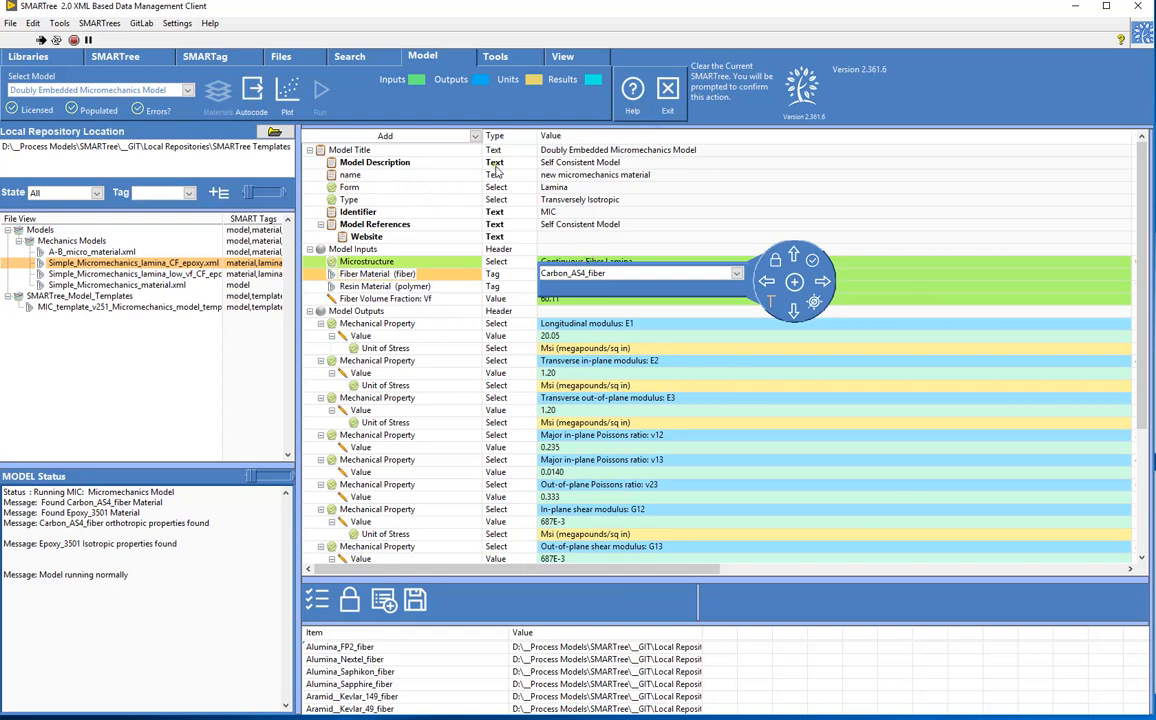
left_click(555, 559)
- Clear the file name search so the complete library is listed, and return to the SMARTree editing commands
left_click(115, 58)
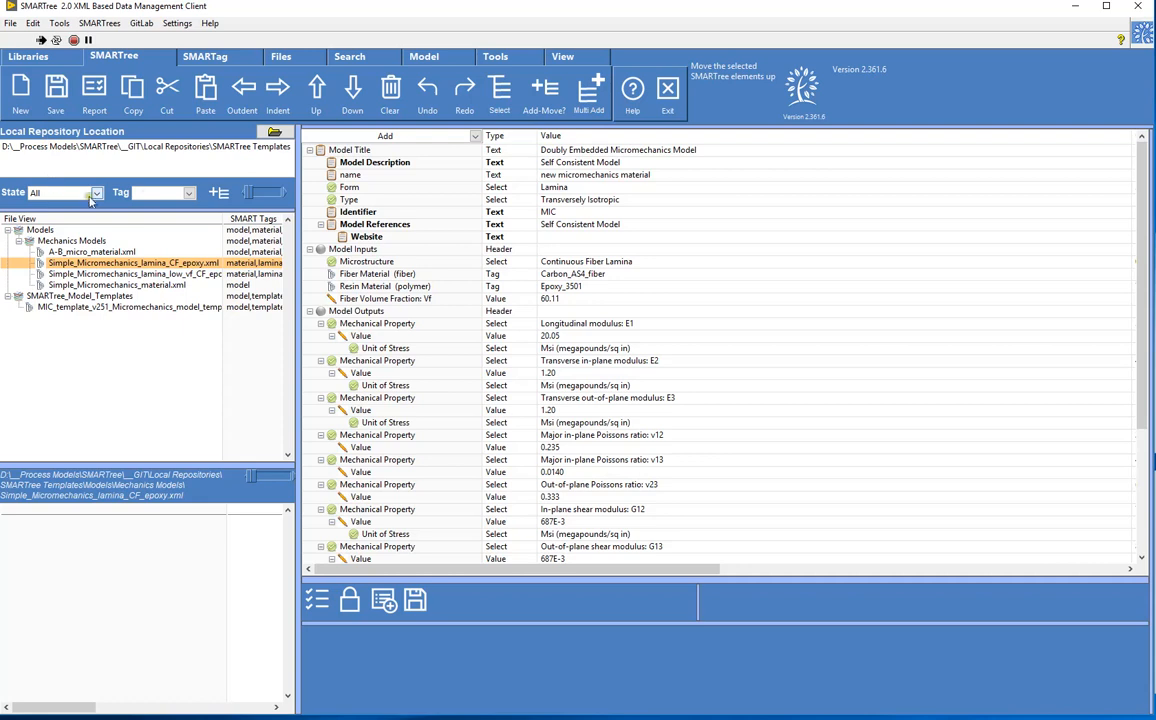
left_click(349, 56)
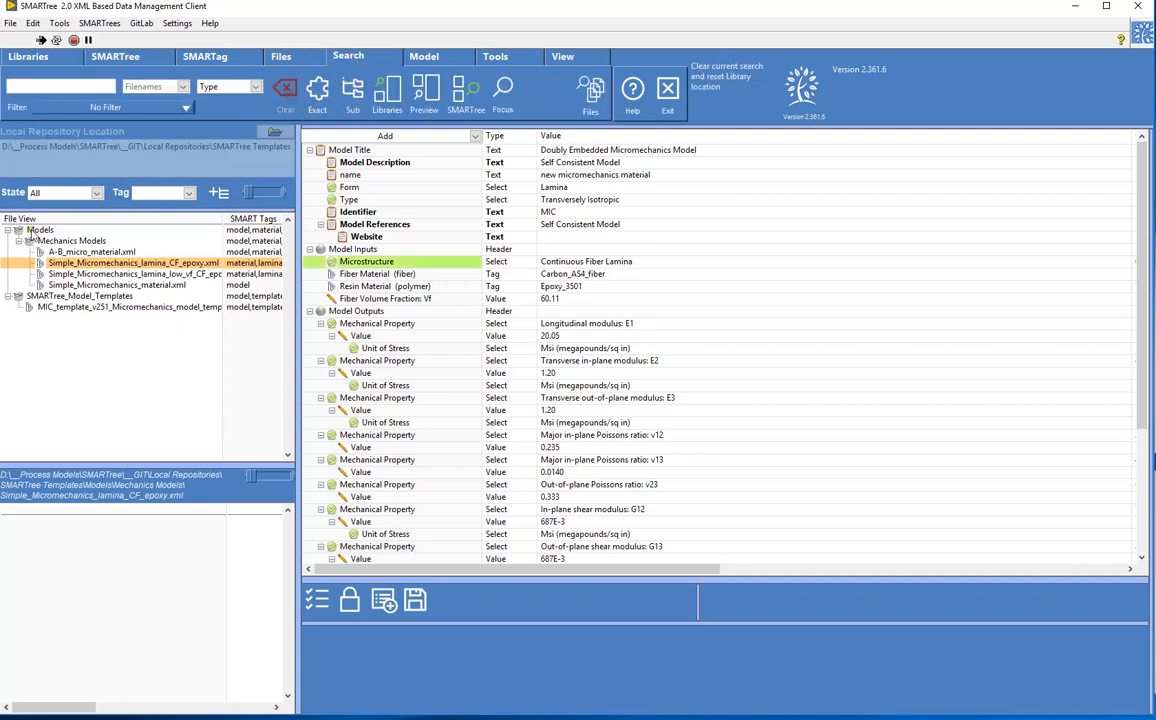
left_click(120, 57)
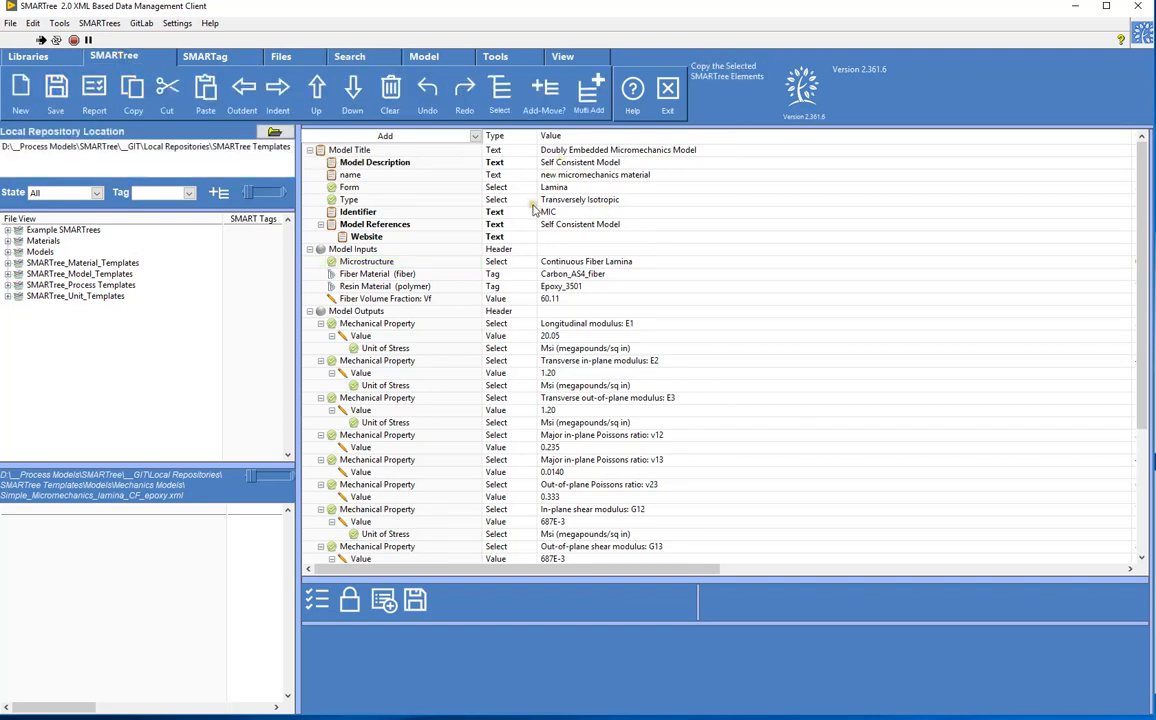
- Start saving the SMARTree in the Materials folder, creating and opening a new subfolder named Predicted_lamina_materials
left_click(57, 91)
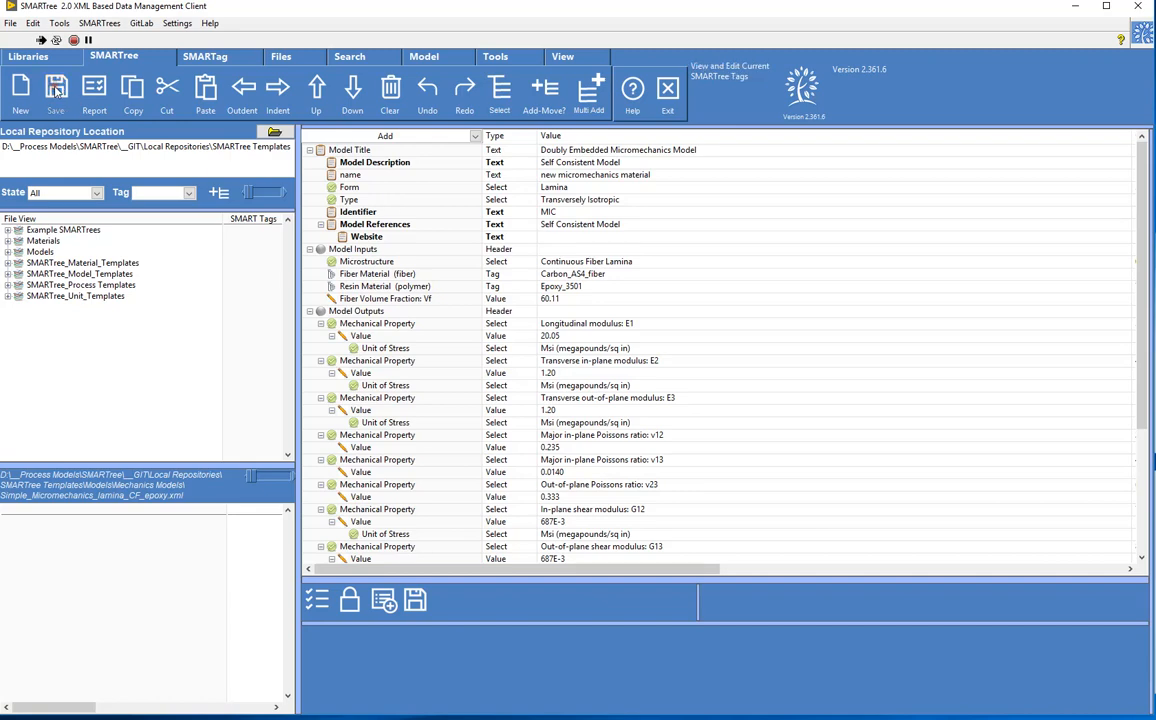
left_click_drag(182, 92, 990, 130)
left_click(676, 147)
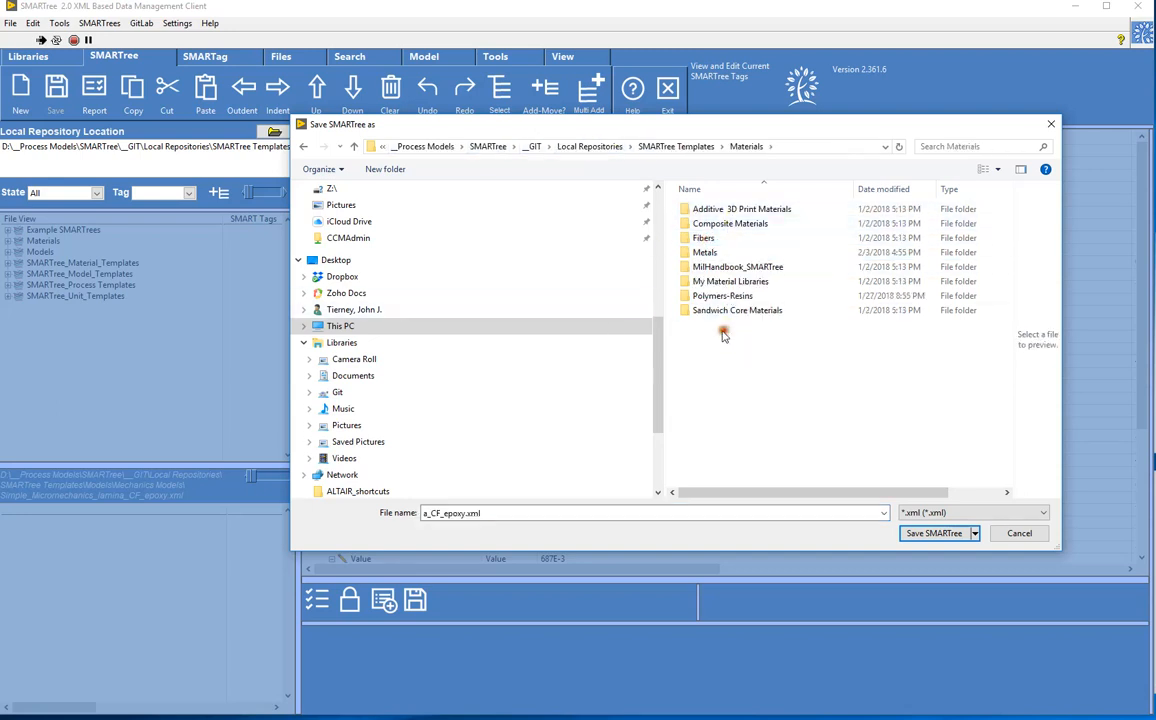
left_click(385, 169)
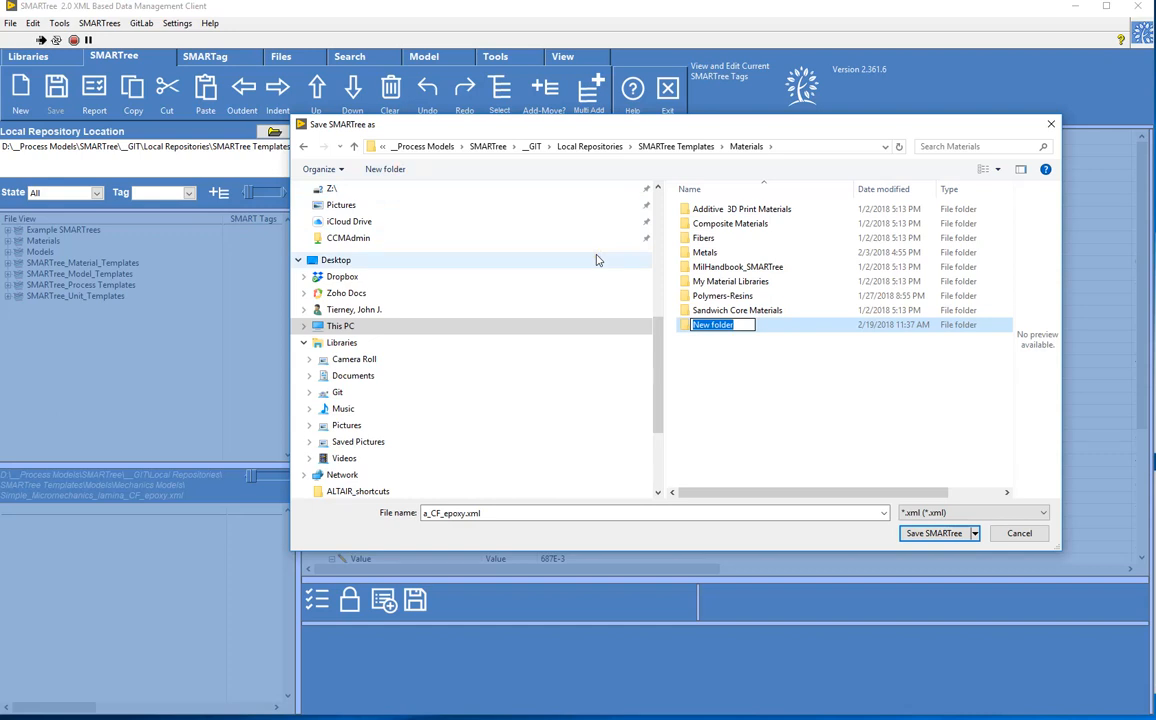
type("Predicted_lamina_materials")
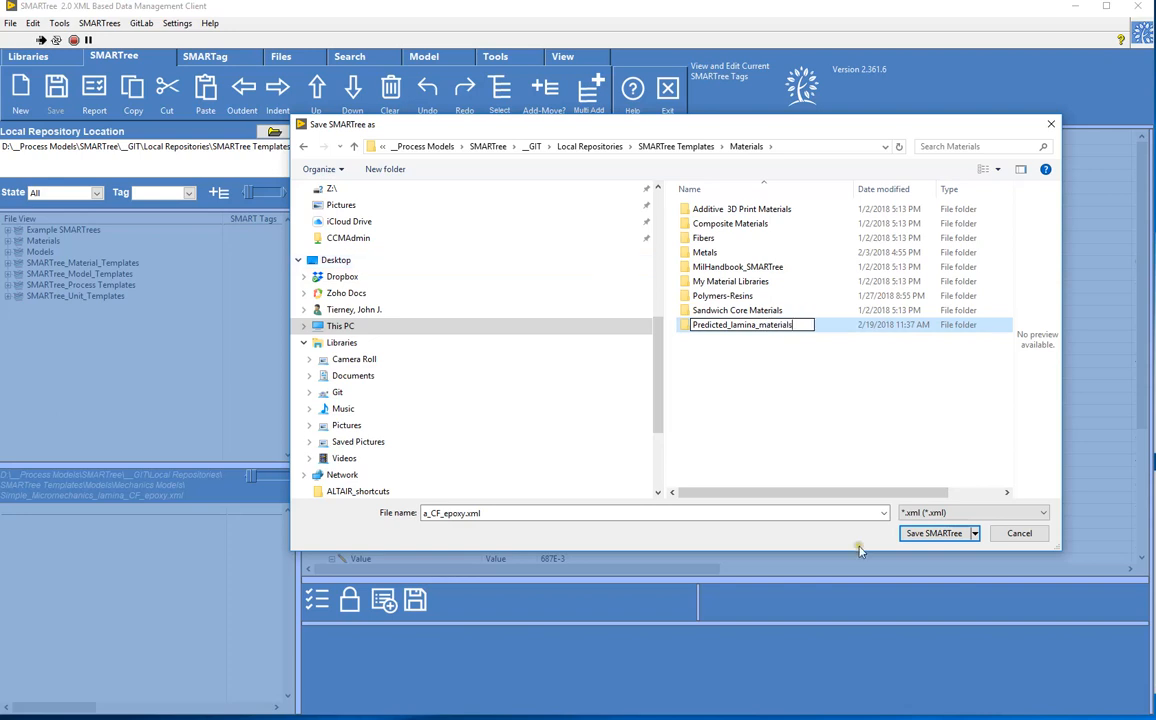
key("Return")
double_click(731, 310)
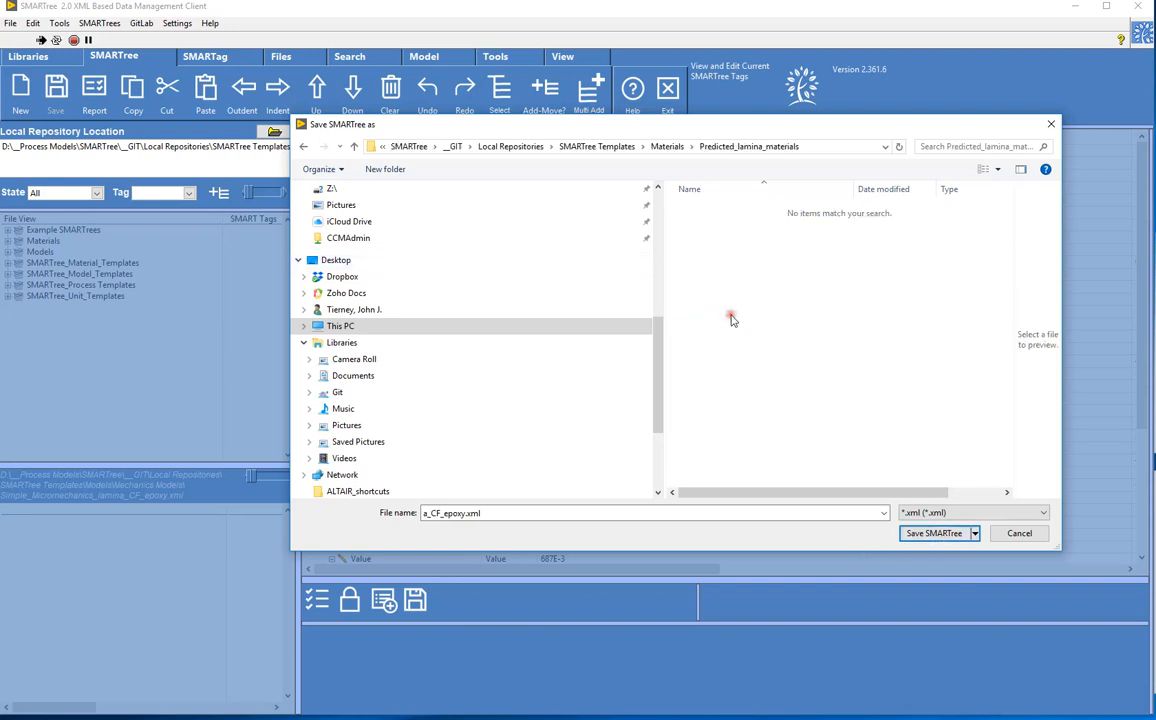
- Save the SMARTree in the new folder as an XML file with a name starting with Carbon_epoxy_6 that states the volume percent
left_click(430, 513)
left_click(461, 513)
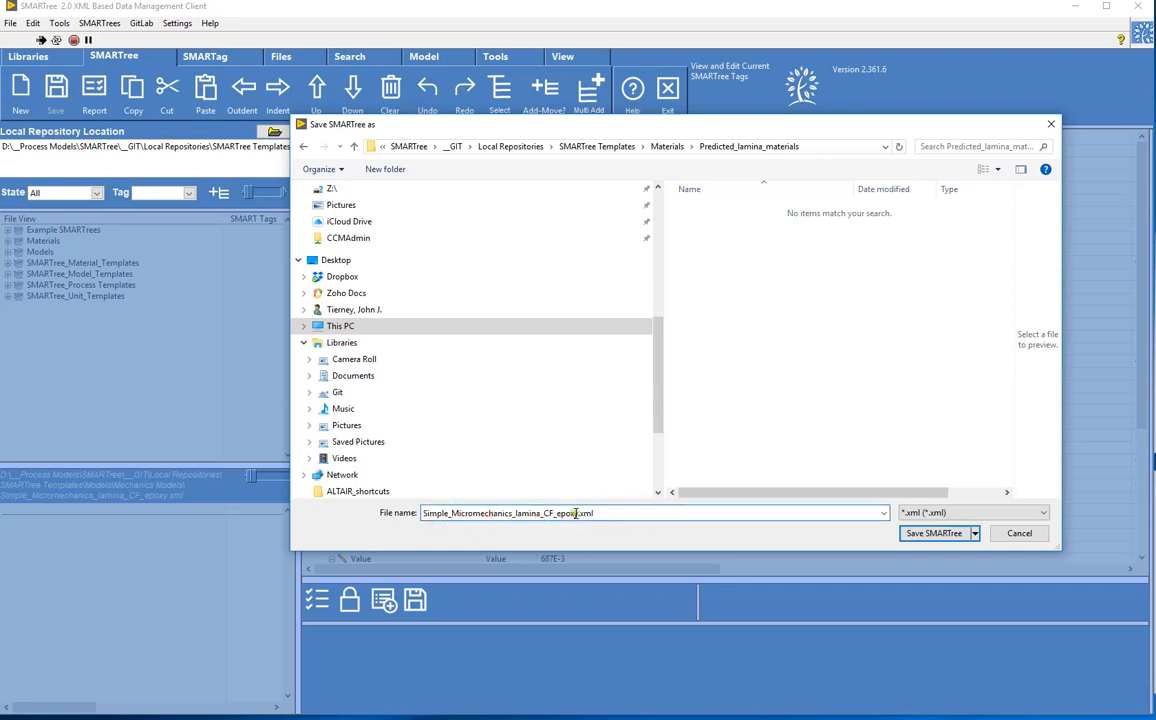
left_click_drag(578, 513, 413, 514)
type("Ca")
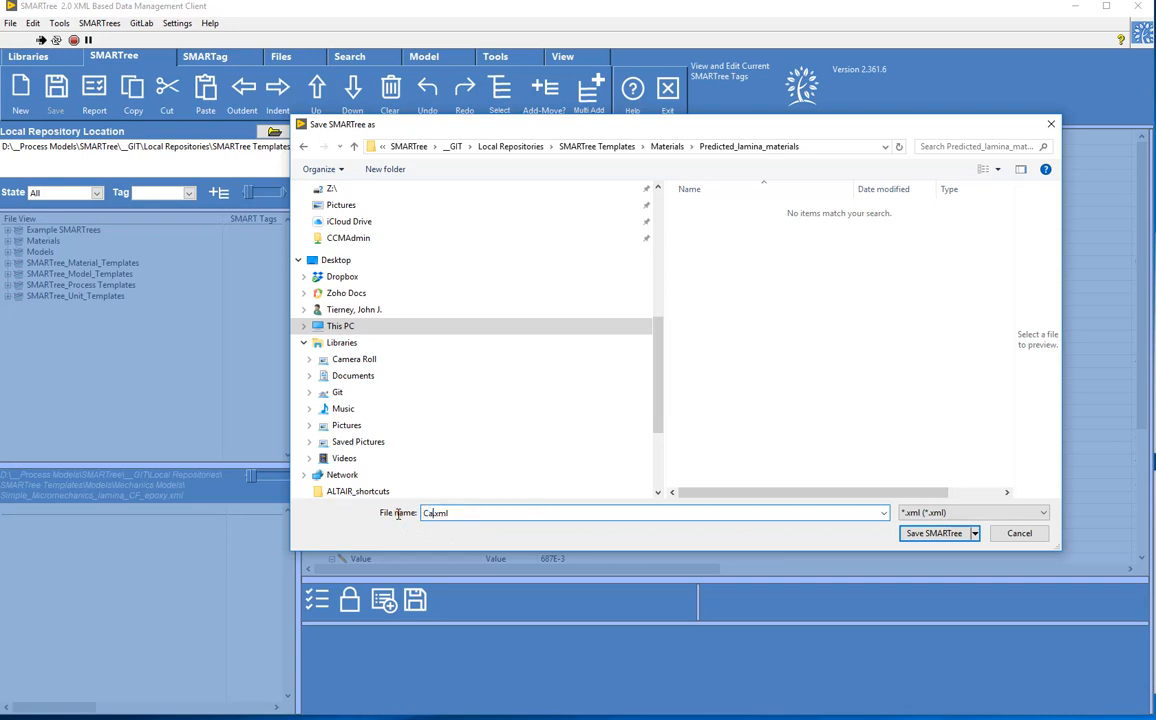
type("rbon")
key("BackSpace")
key("BackSpace")
key("BackSpace")
type("bon_ep")
left_click_drag(540, 124, 697, 183)
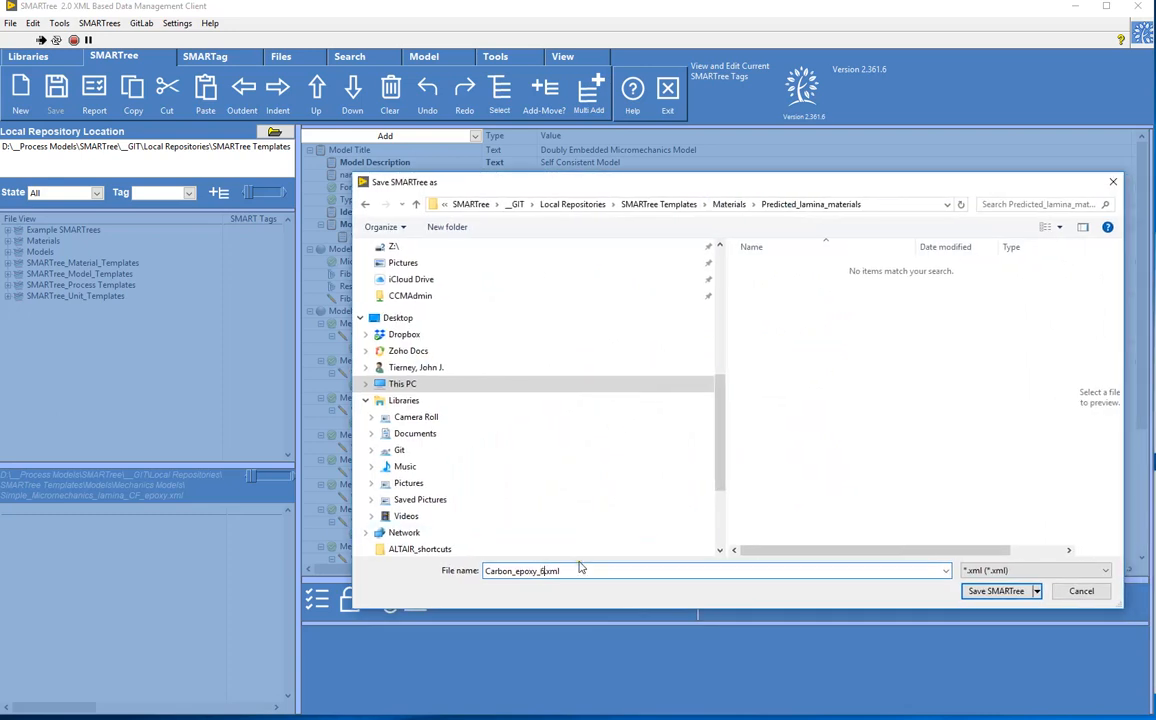
type("per")
type("cent_vde")
left_click(996, 590)
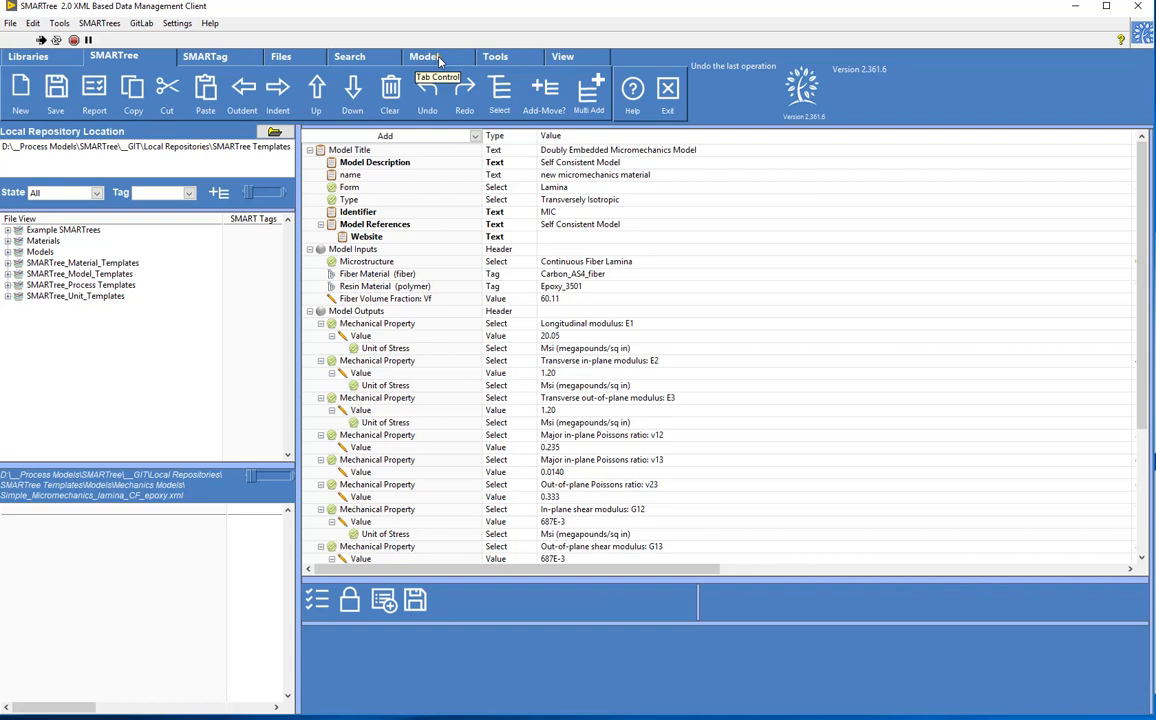
- Reopen the micromechanics model results and check the model status messages
left_click(400, 58)
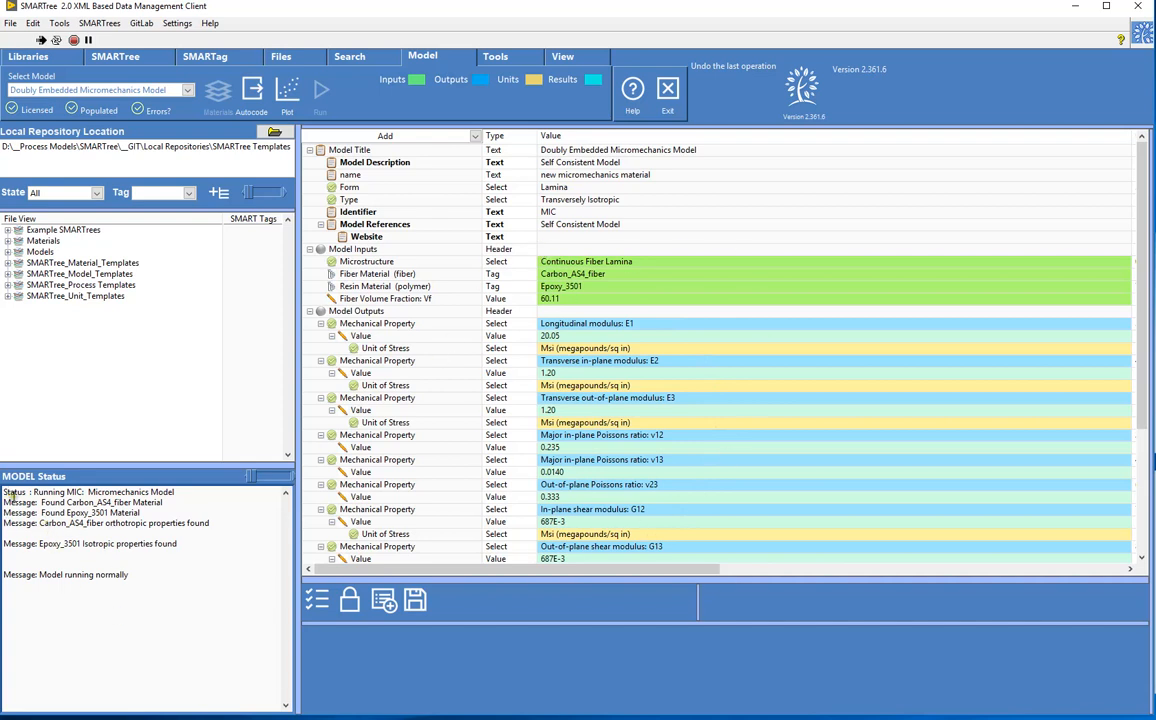
left_click_drag(190, 501, 5, 493)
left_click(134, 494)
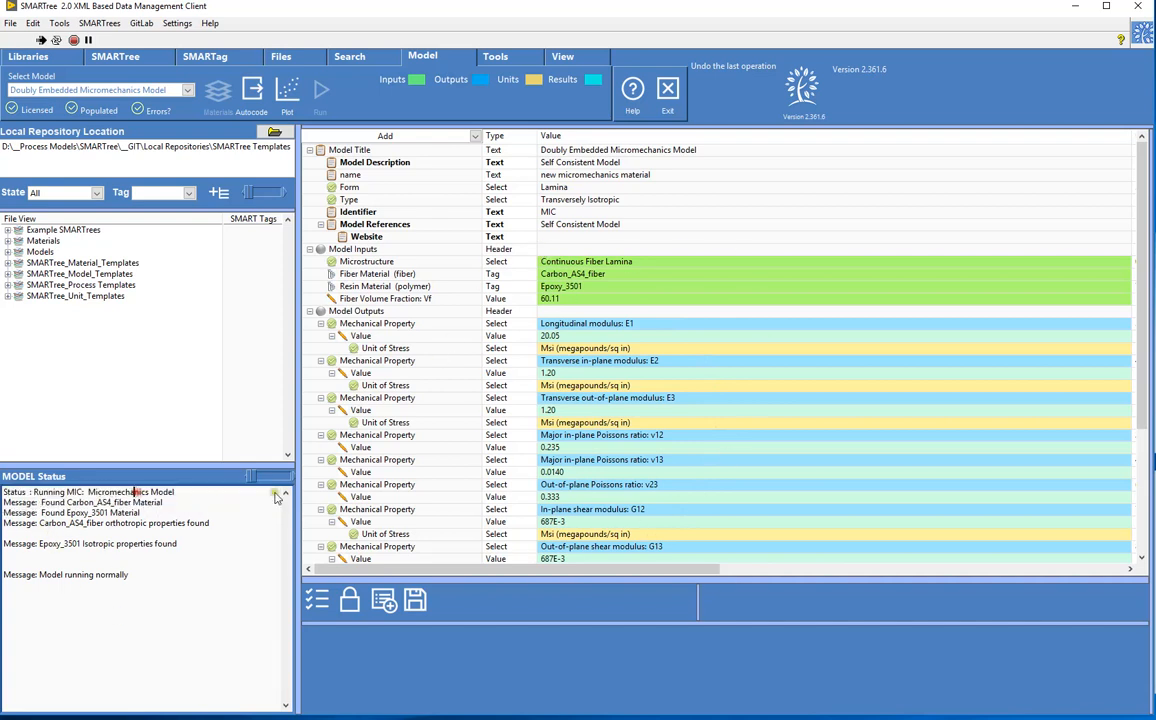